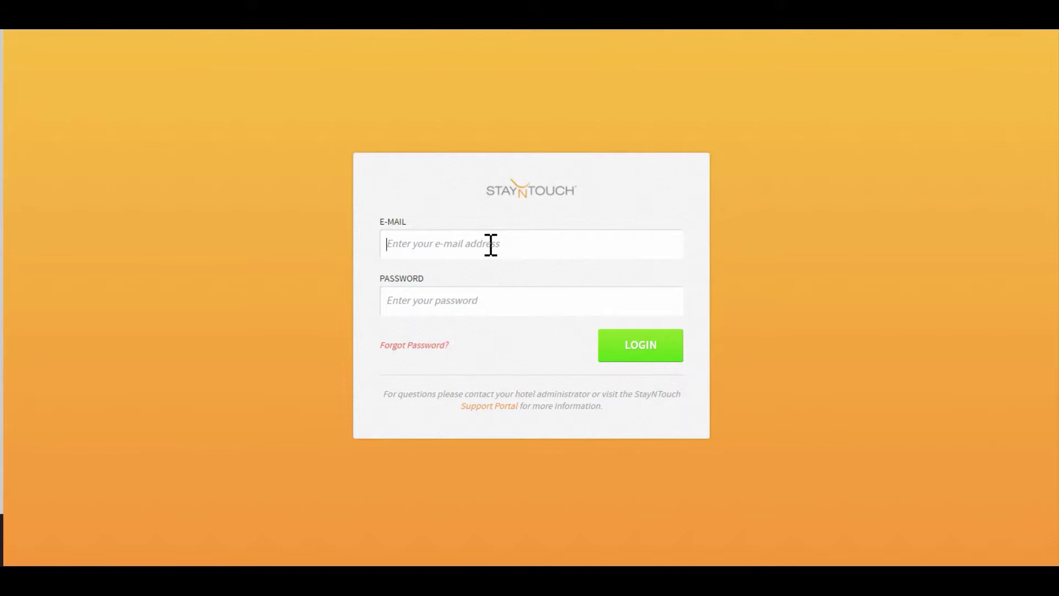
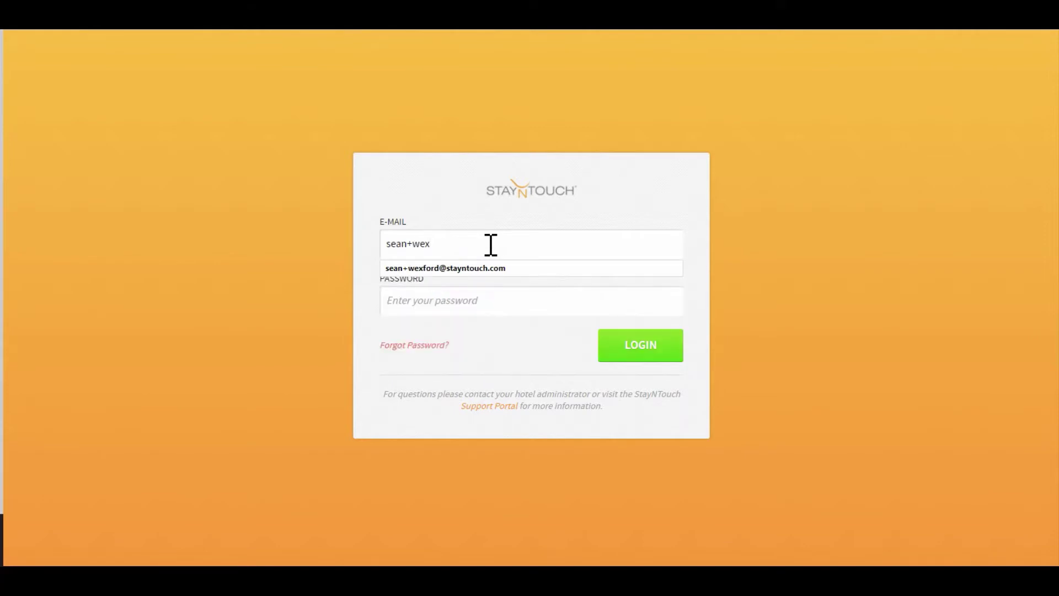
# - Log in with the autofilled account e-mail and the account password
pyautogui.press('Down')
pyautogui.press('Return')
pyautogui.press('Tab')
pyautogui.write('••••••••••')
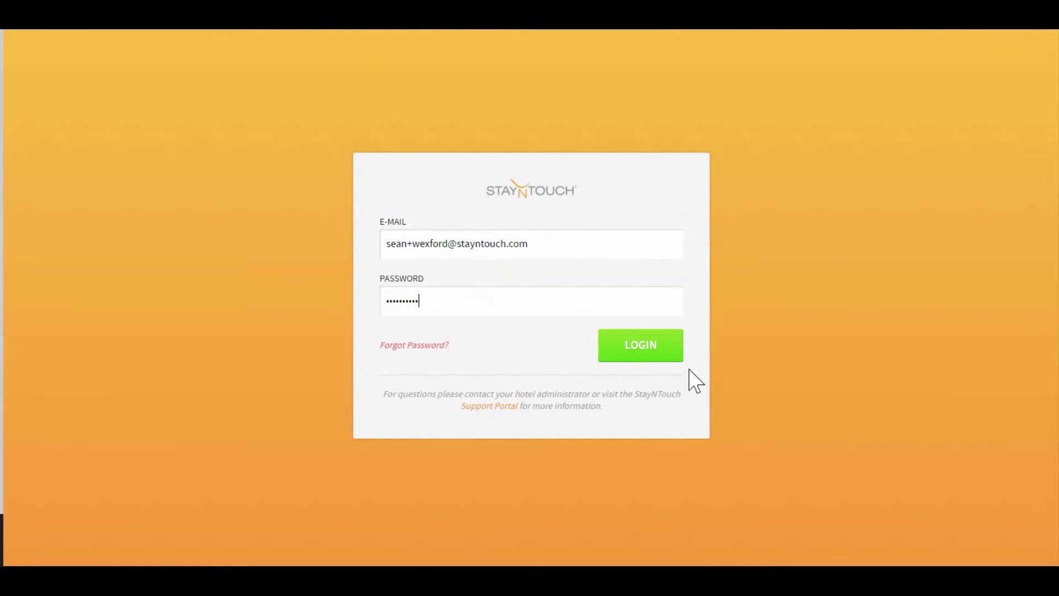
pyautogui.click(651, 358)
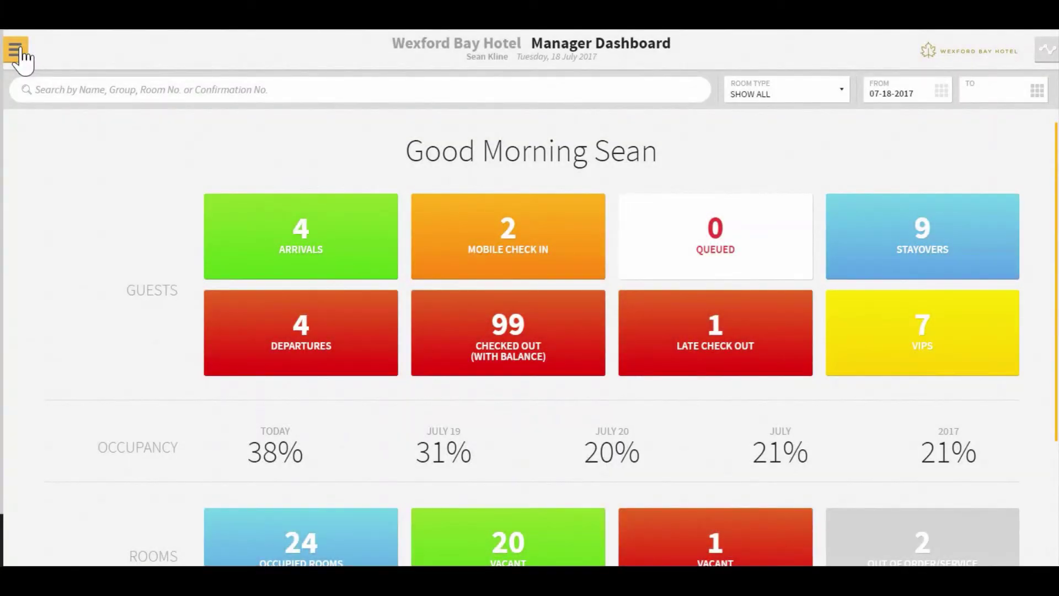
# - Go to Settings > Change Password from the main menu
pyautogui.click(17, 50)
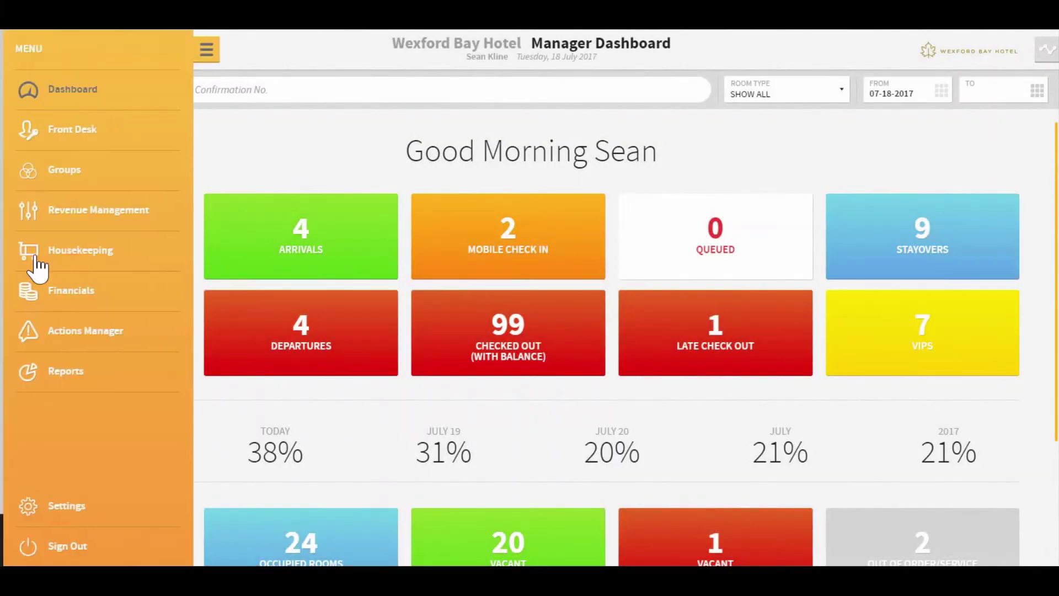
pyautogui.click(67, 512)
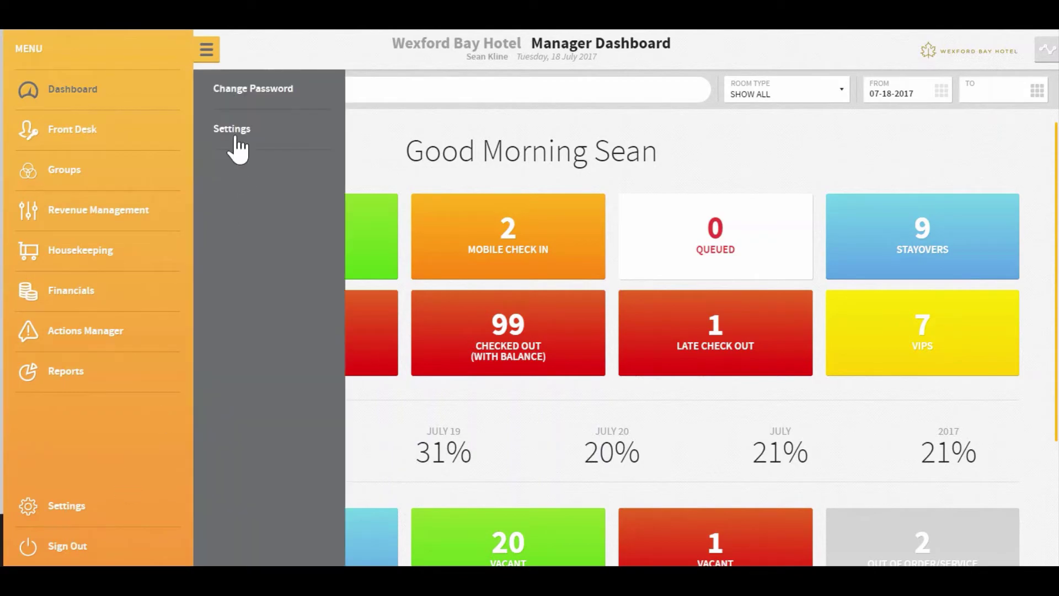
pyautogui.click(231, 91)
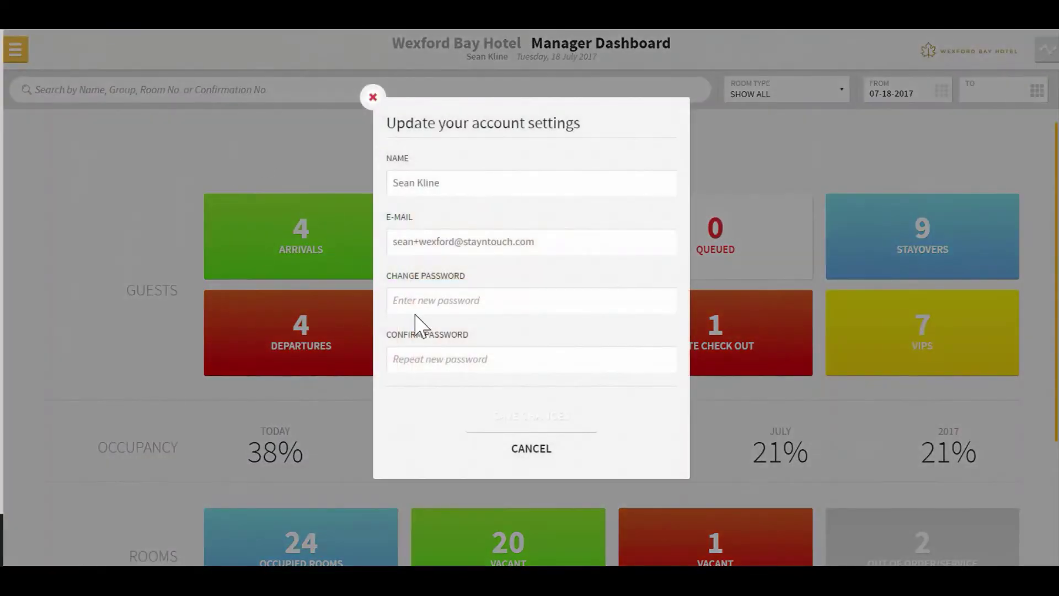
# - Enter a new password, confirm it, and save the changes
pyautogui.click(417, 298)
pyautogui.write('aa')
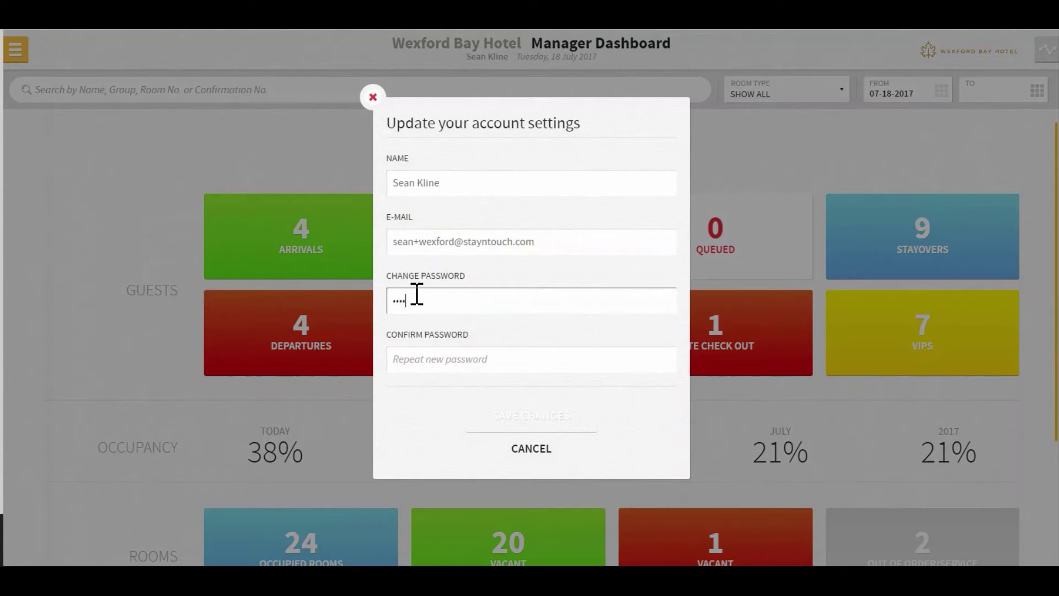
pyautogui.press('BackSpace')
pyautogui.press('BackSpace')
pyautogui.write('••••••••••')
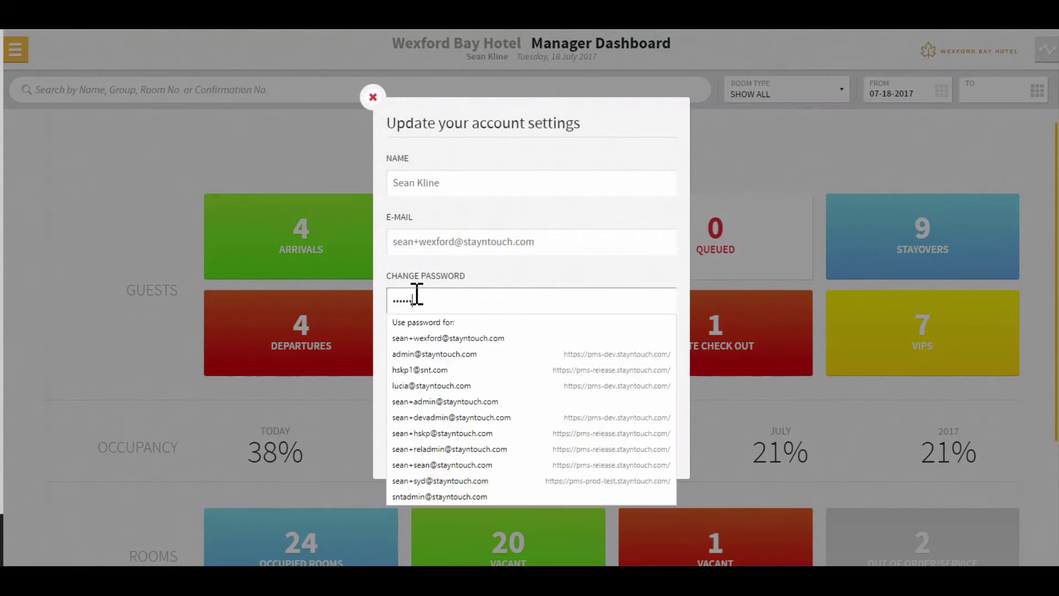
pyautogui.press('Tab')
pyautogui.write('••••••••')
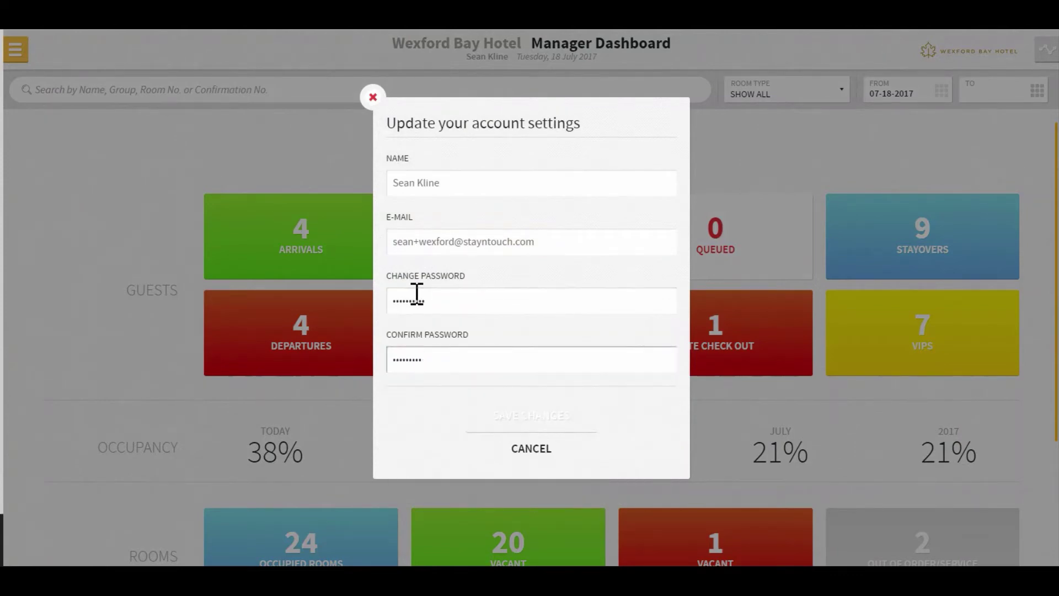
pyautogui.press('BackSpace')
pyautogui.press('BackSpace')
pyautogui.press('BackSpace')
pyautogui.press('BackSpace')
pyautogui.press('BackSpace')
pyautogui.write('•••••••')
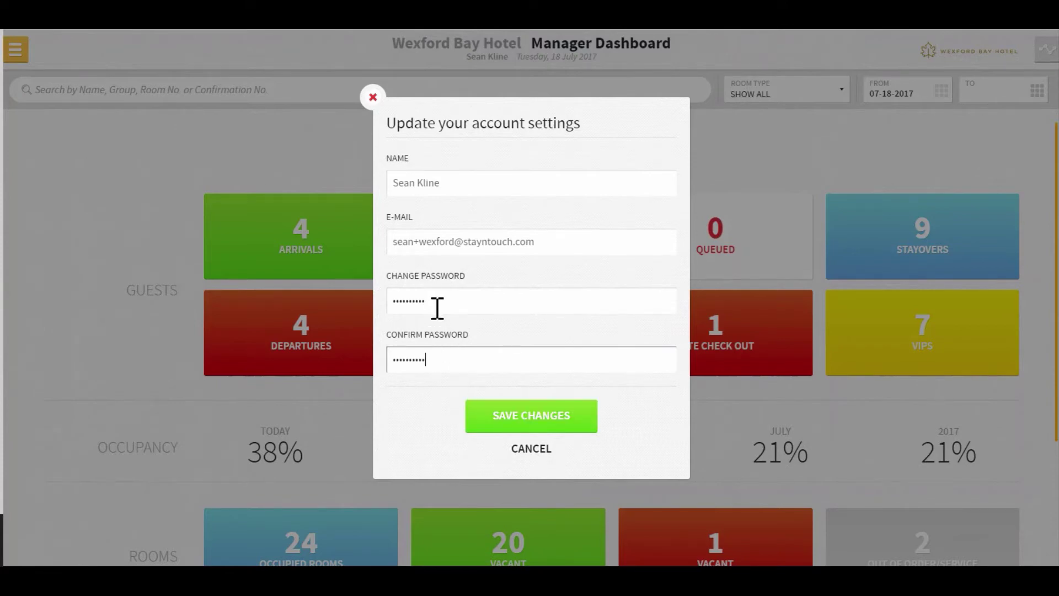
pyautogui.click(541, 420)
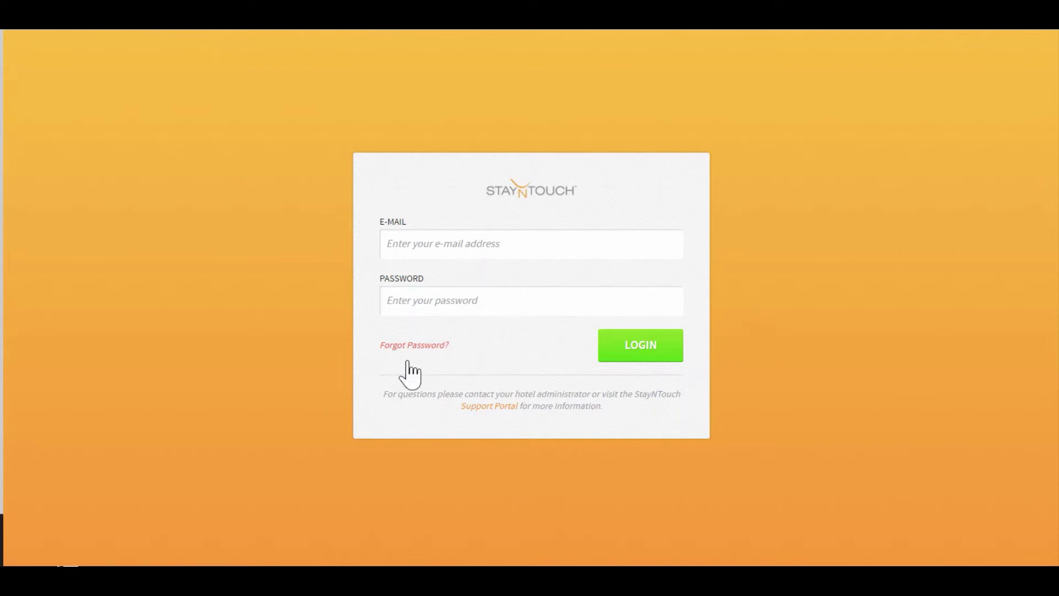
# - Enter the account e-mail in the forgot-password form and request a temporary password
pyautogui.click(393, 347)
pyautogui.click(422, 281)
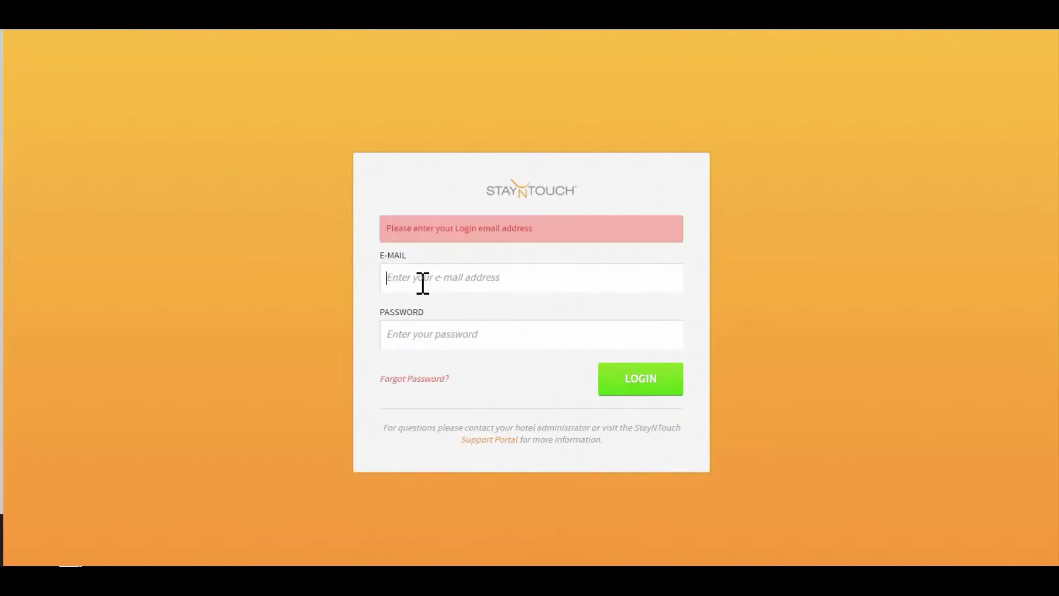
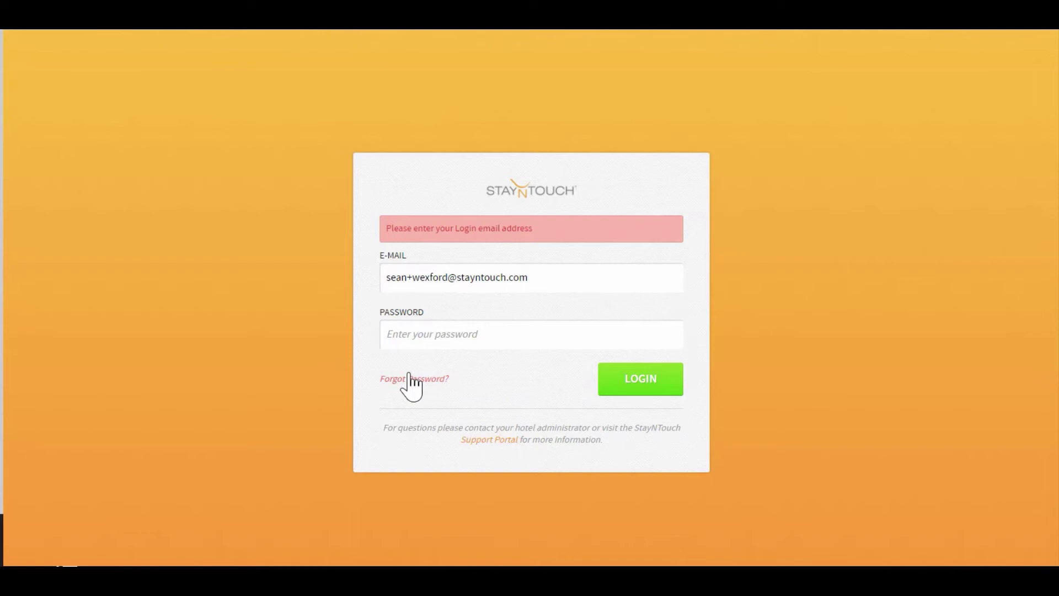
pyautogui.click(409, 376)
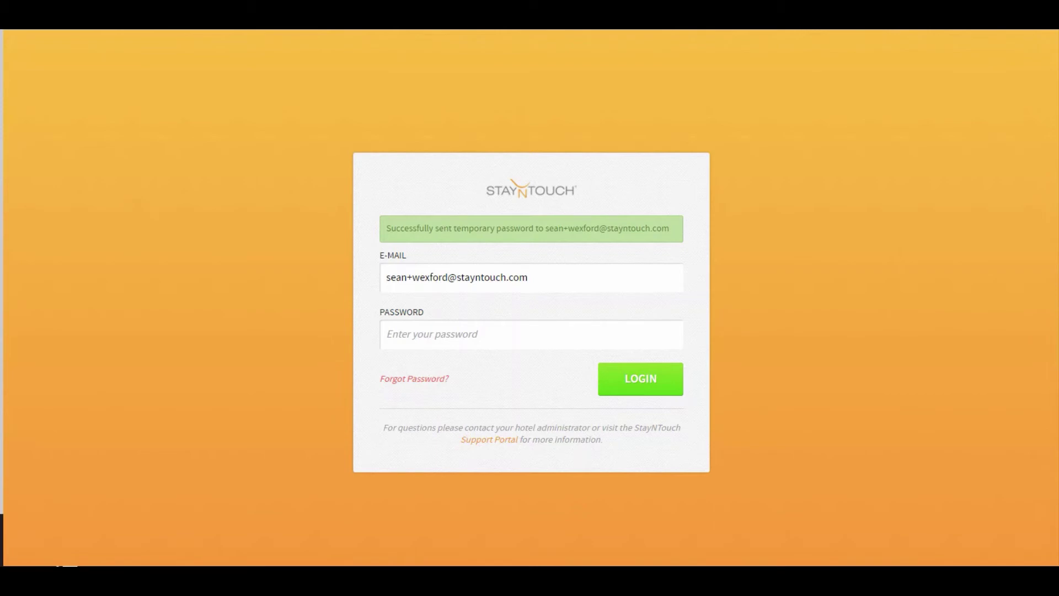
# - Copy the temporary password from the Password Reset Confirmation e-mail and follow the unlock link
pyautogui.moveTo(0, 82); pyautogui.dragTo(502, 55)
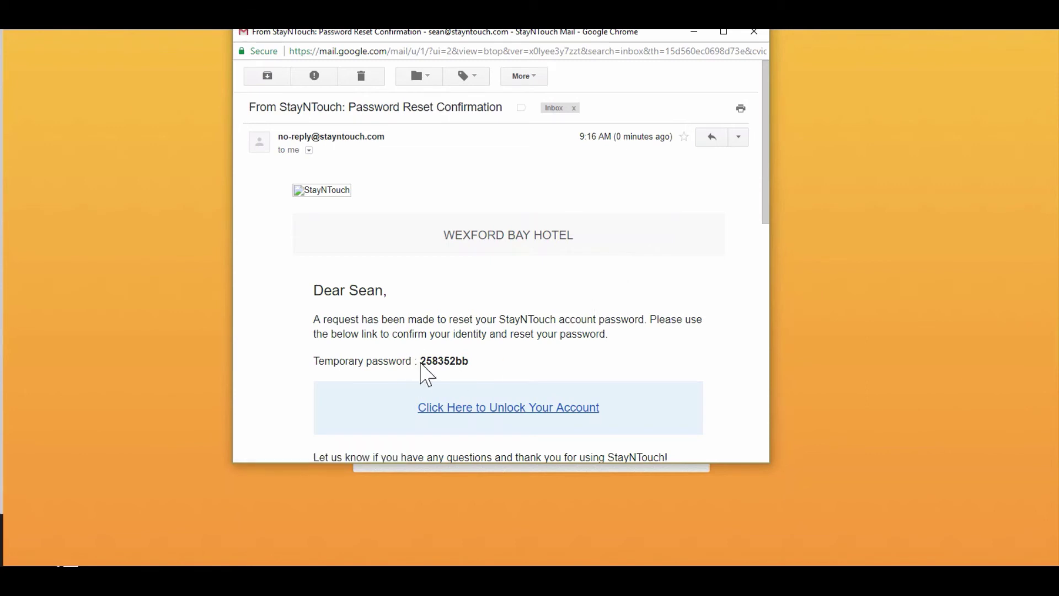
pyautogui.moveTo(421, 360); pyautogui.dragTo(469, 359)
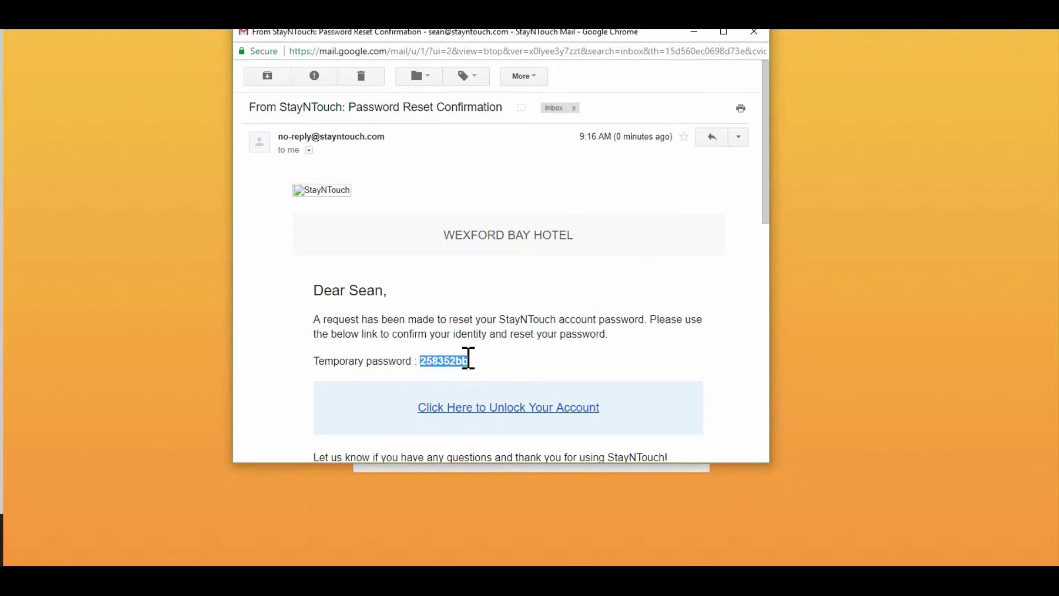
pyautogui.click(507, 411)
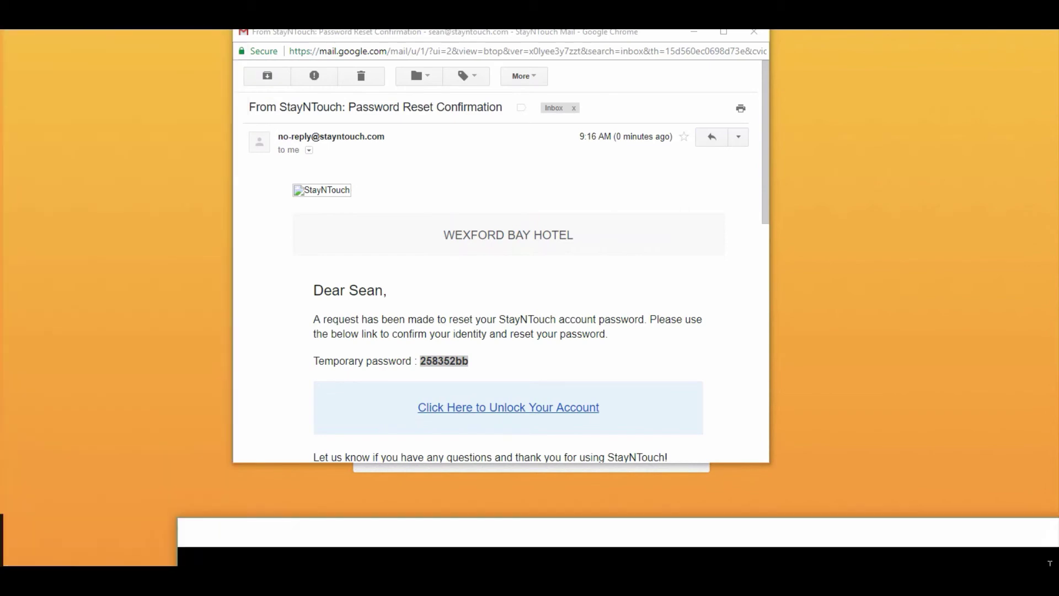
pyautogui.moveTo(799, 309); pyautogui.dragTo(260, 29)
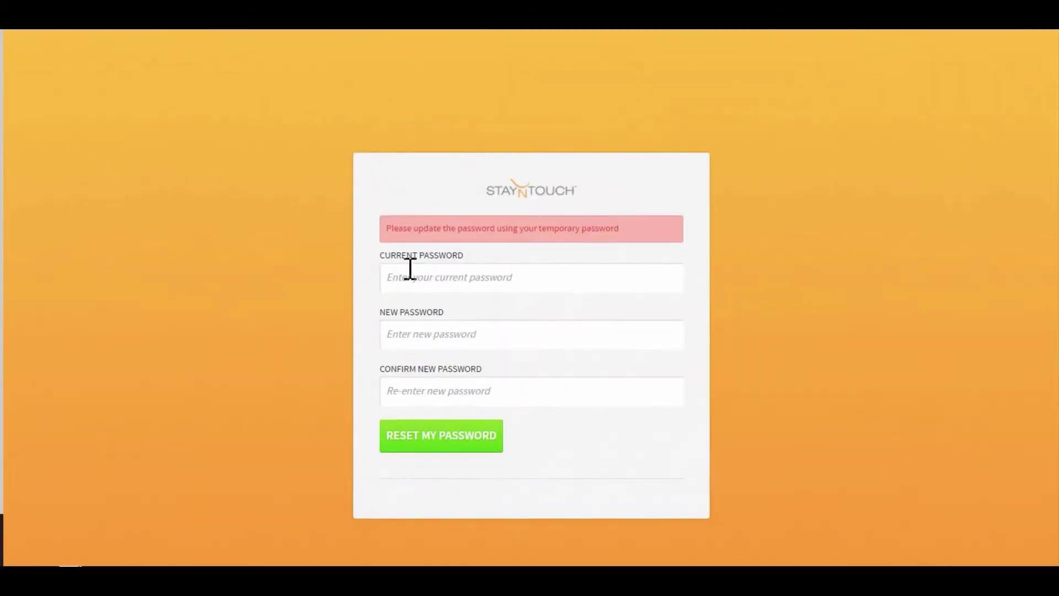
# - Paste the temporary password as the current password, enter a new password, and submit the reset
pyautogui.click(412, 278)
pyautogui.hotkey('ctrl', 'v')
pyautogui.click(444, 333)
pyautogui.write('••••••••')
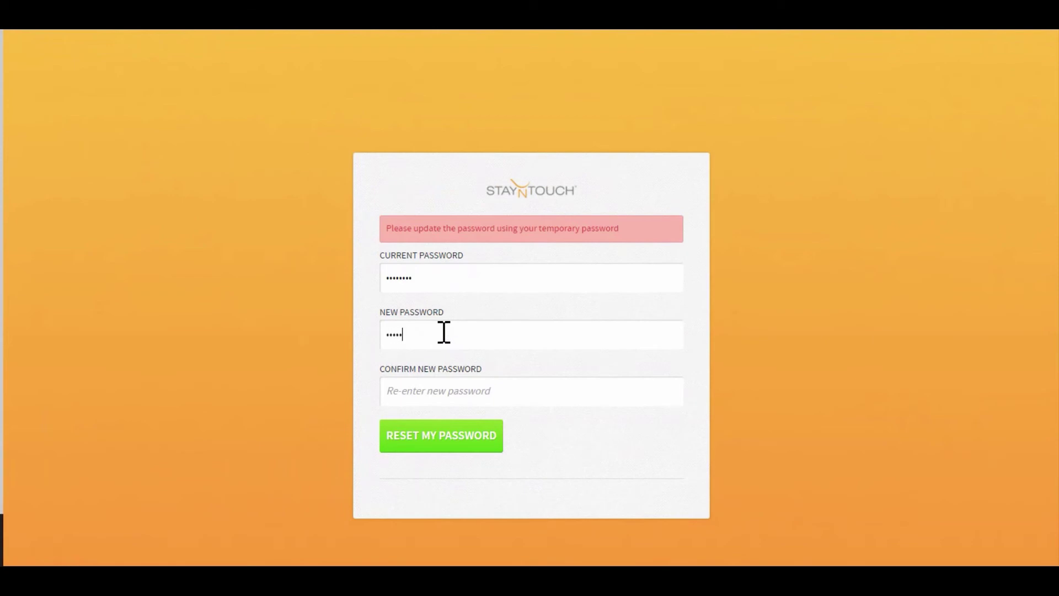
pyautogui.write('••')
pyautogui.press('Tab')
pyautogui.write('••••••••••')
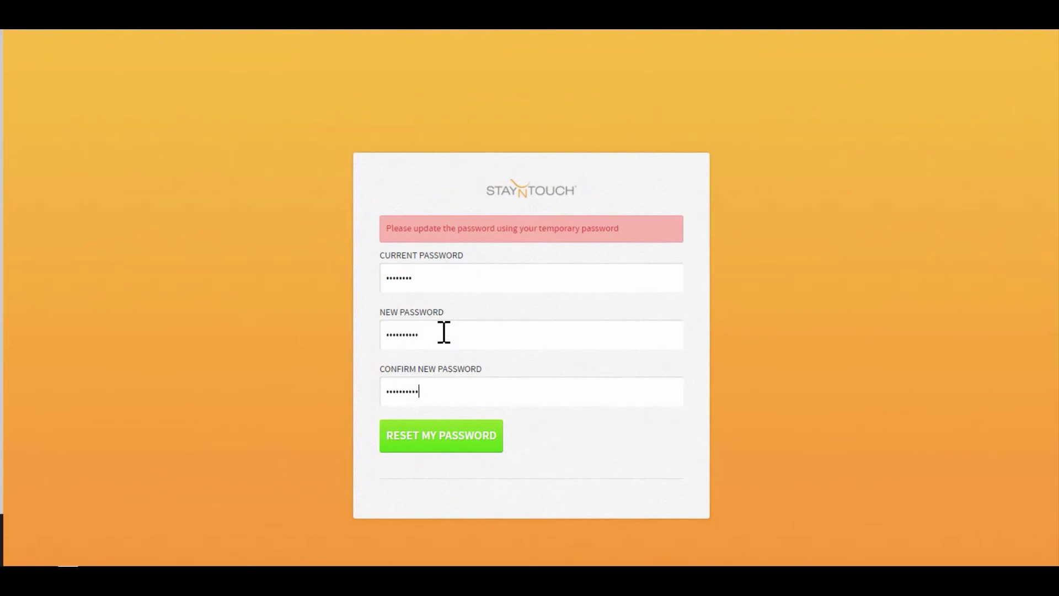
pyautogui.click(447, 435)
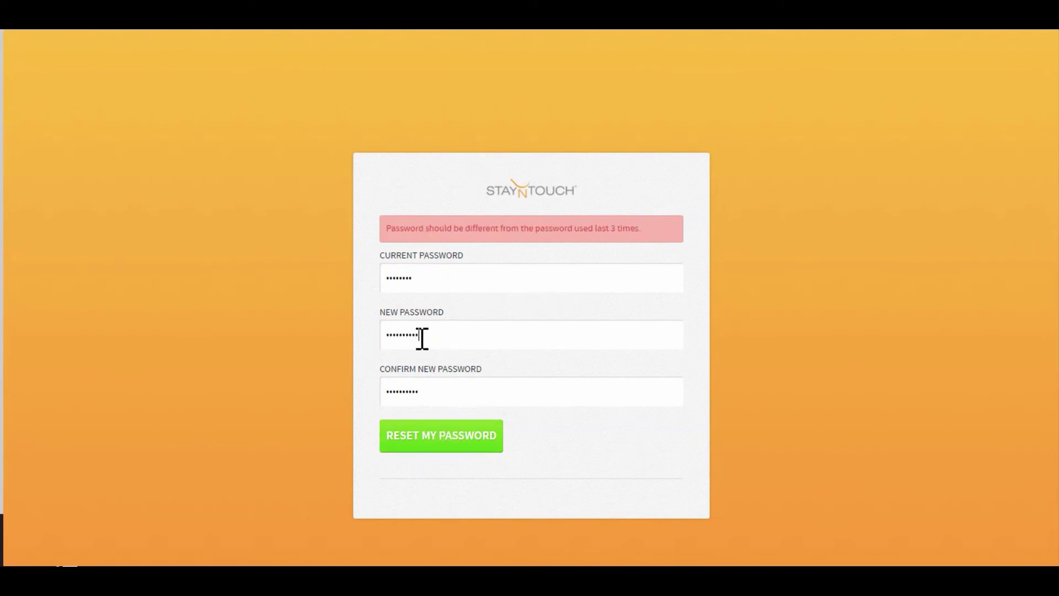
# - Replace the rejected reused password with a different new password
pyautogui.moveTo(421, 336); pyautogui.dragTo(279, 330)
pyautogui.write('••••••••••')
pyautogui.press('Tab')
pyautogui.write('••••••••••')
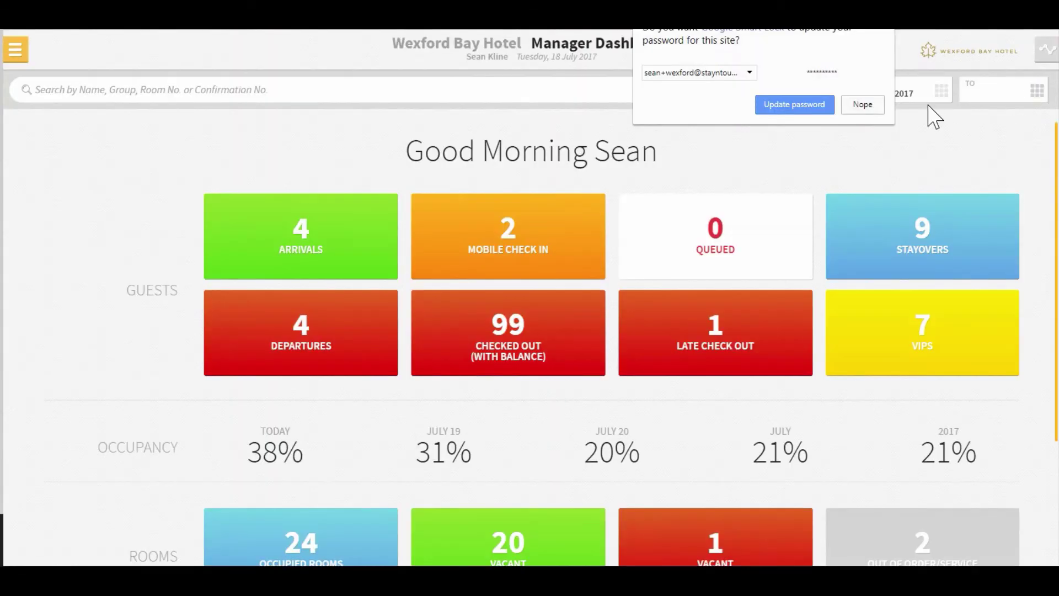
# - Decline Chrome's save-password prompt and sign out of StayNTouch
pyautogui.click(863, 106)
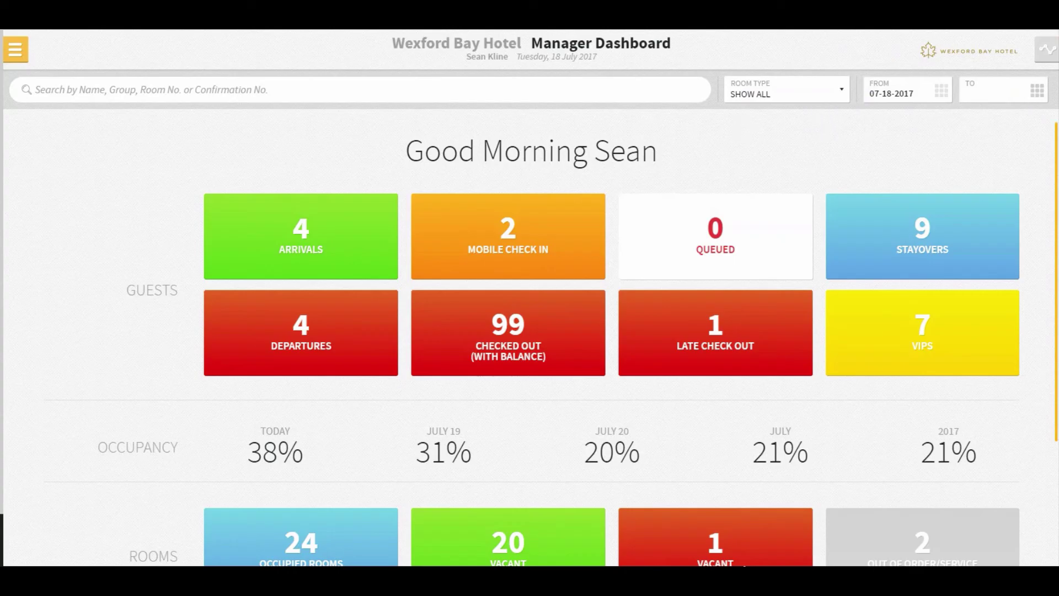
pyautogui.click(15, 49)
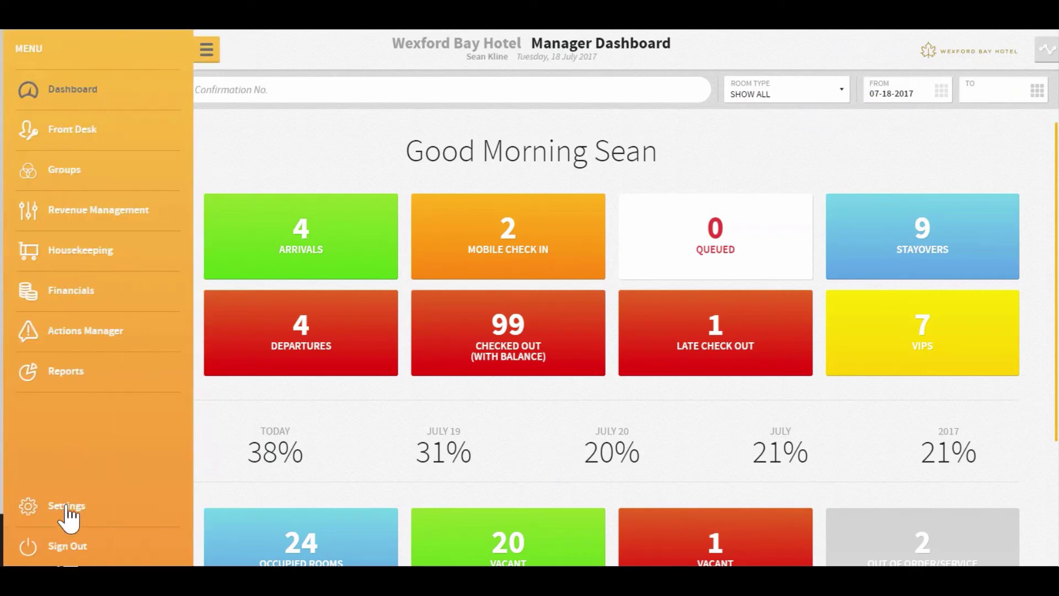
pyautogui.click(69, 546)
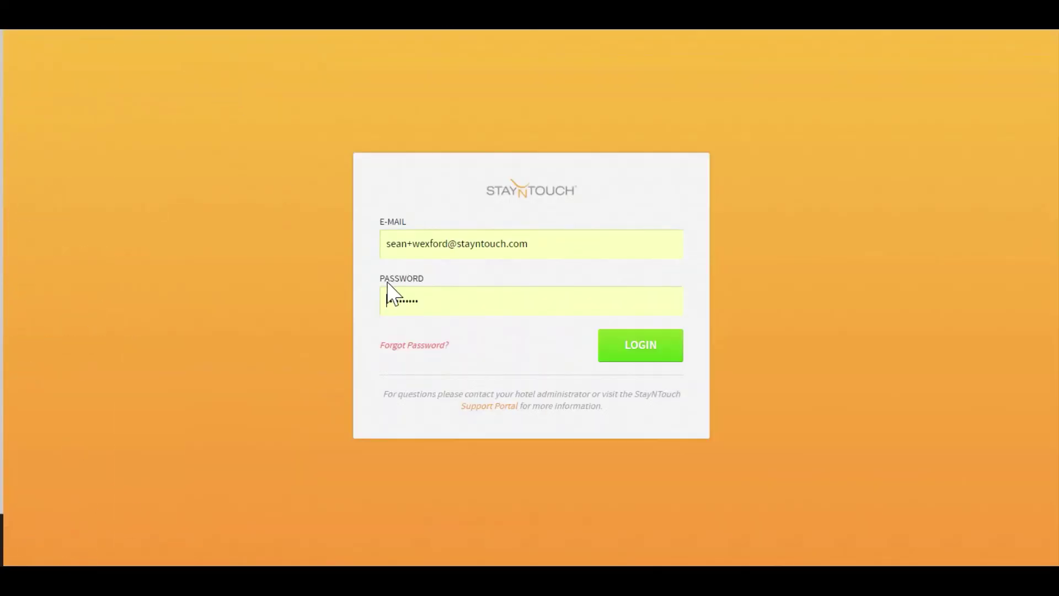
# - Clear the autofilled password on the login page
pyautogui.moveTo(416, 308); pyautogui.dragTo(321, 304)
pyautogui.press('BackSpace')
pyautogui.press('BackSpace')
pyautogui.press('BackSpace')
pyautogui.press('BackSpace')
pyautogui.press('BackSpace')
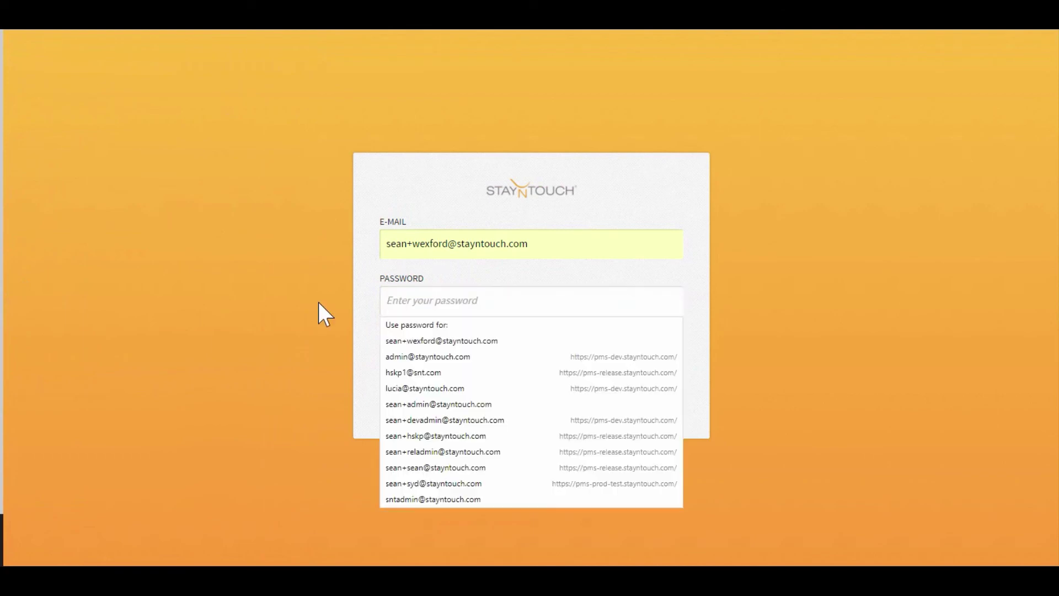
pyautogui.click(756, 303)
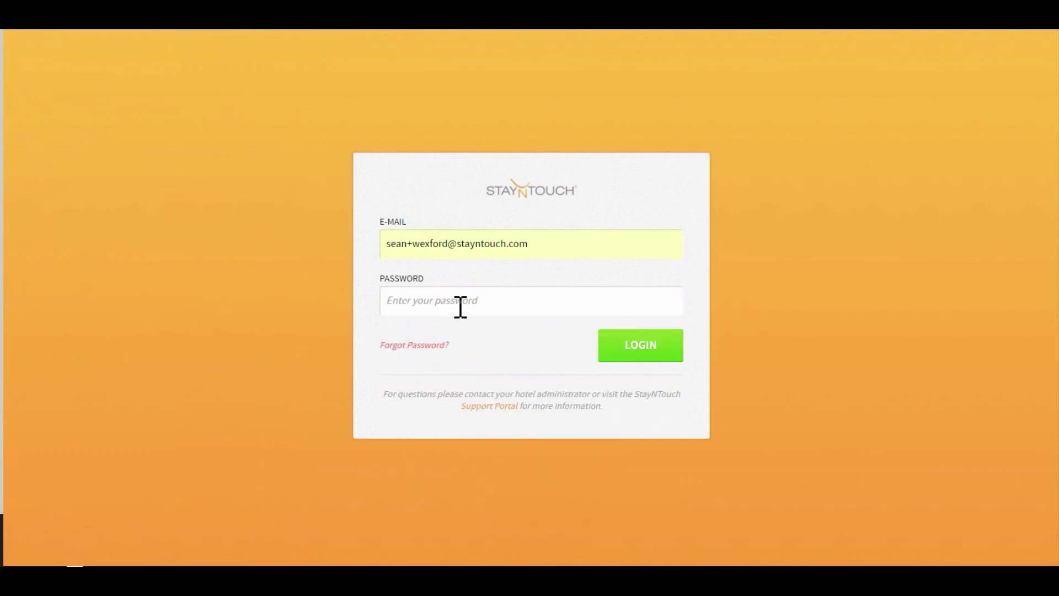